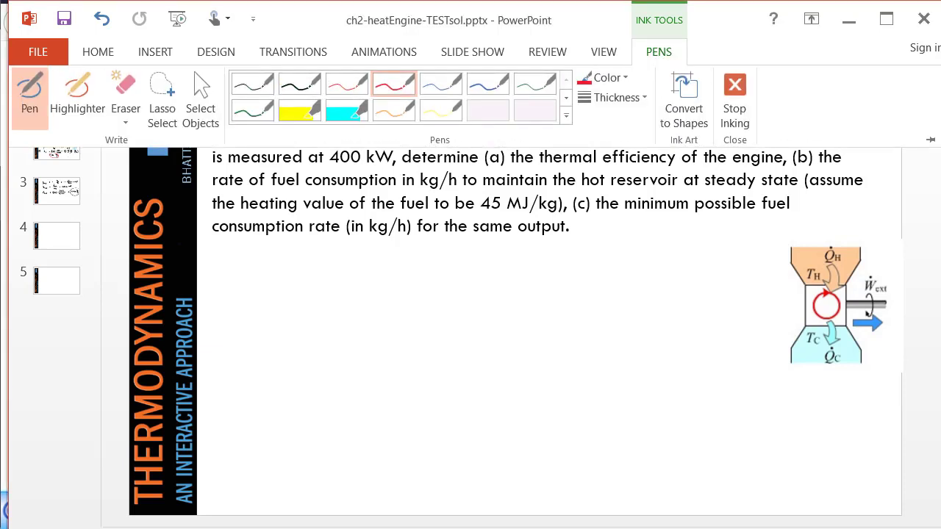
Collapse the ribbon and ink-circle 2000 K, 300 K and the diagram's hot and cold reservoirs
{"action": "left_click", "coordinate": [490, 85]}
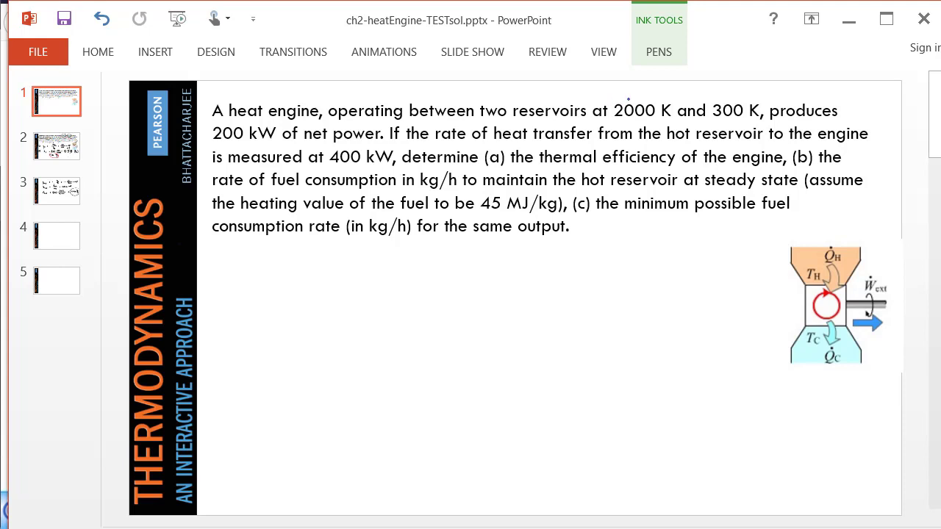
{"action": "mouse_move", "coordinate": [662, 93]}
{"action": "left_mouse_down"}
{"action": "mouse_move", "coordinate": [565, 108]}
{"action": "mouse_move", "coordinate": [682, 111]}
{"action": "mouse_move", "coordinate": [665, 93]}
{"action": "left_mouse_up"}
{"action": "mouse_move", "coordinate": [769, 94]}
{"action": "left_mouse_down"}
{"action": "mouse_move", "coordinate": [704, 110]}
{"action": "mouse_move", "coordinate": [770, 110]}
{"action": "left_mouse_up"}
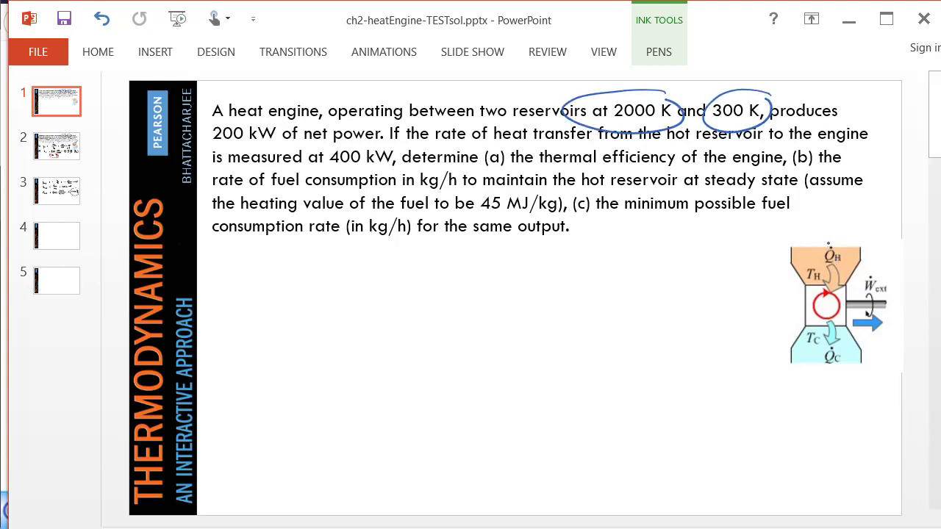
{"action": "mouse_move", "coordinate": [813, 252]}
{"action": "left_mouse_down"}
{"action": "mouse_move", "coordinate": [801, 257]}
{"action": "mouse_move", "coordinate": [819, 266]}
{"action": "left_mouse_up"}
{"action": "left_click_drag", "start_coordinate": [803, 357], "coordinate": [809, 355]}
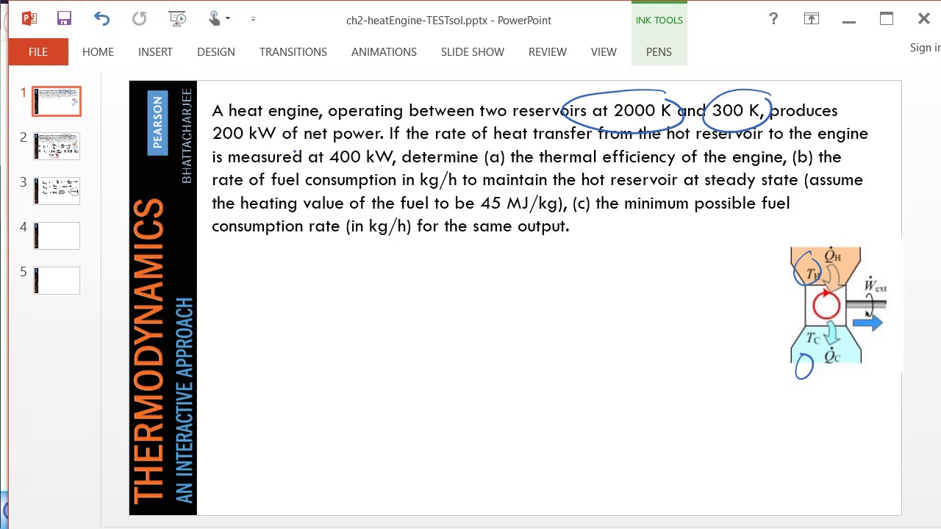
Circle the 200 kW net power, the QH arrow, 400 kW and part (c)
{"action": "mouse_move", "coordinate": [207, 129]}
{"action": "left_mouse_down"}
{"action": "mouse_move", "coordinate": [253, 106]}
{"action": "mouse_move", "coordinate": [213, 153]}
{"action": "left_mouse_up"}
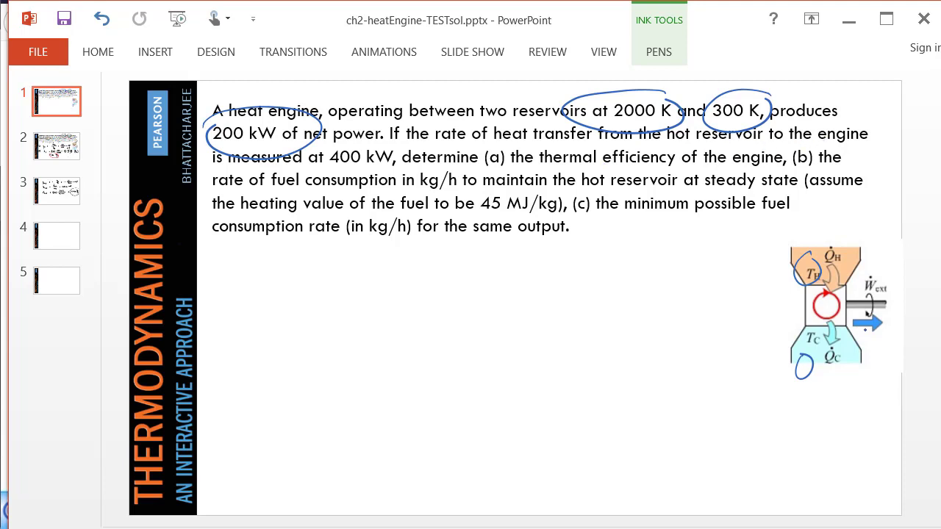
{"action": "mouse_move", "coordinate": [847, 233]}
{"action": "left_mouse_down"}
{"action": "mouse_move", "coordinate": [817, 247]}
{"action": "mouse_move", "coordinate": [853, 246]}
{"action": "left_mouse_up"}
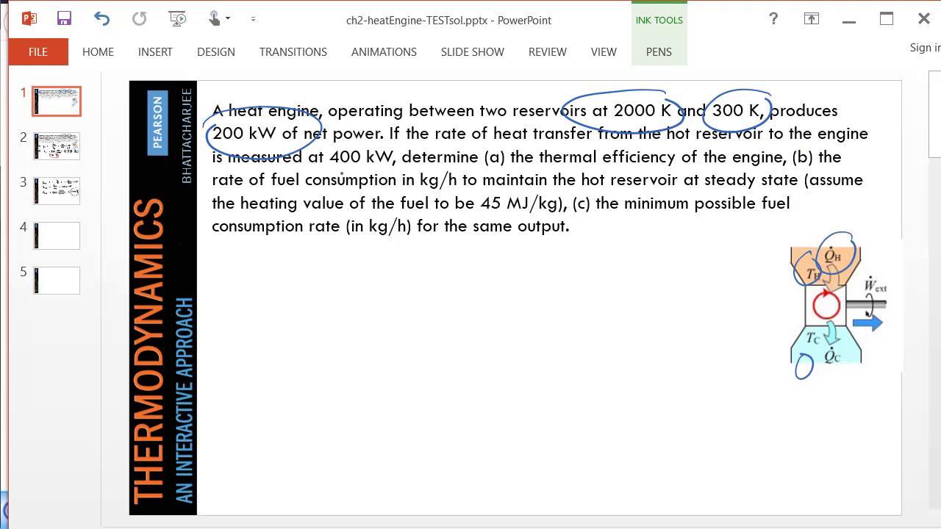
{"action": "mouse_move", "coordinate": [372, 133]}
{"action": "left_mouse_down"}
{"action": "mouse_move", "coordinate": [327, 160]}
{"action": "mouse_move", "coordinate": [346, 135]}
{"action": "left_mouse_up"}
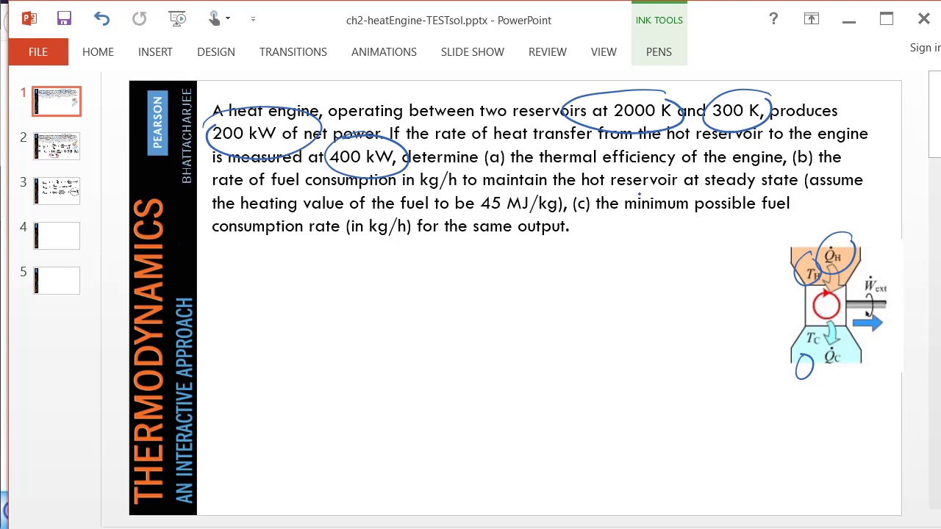
{"action": "mouse_move", "coordinate": [622, 184]}
{"action": "left_mouse_down"}
{"action": "mouse_move", "coordinate": [677, 238]}
{"action": "mouse_move", "coordinate": [675, 180]}
{"action": "left_mouse_up"}
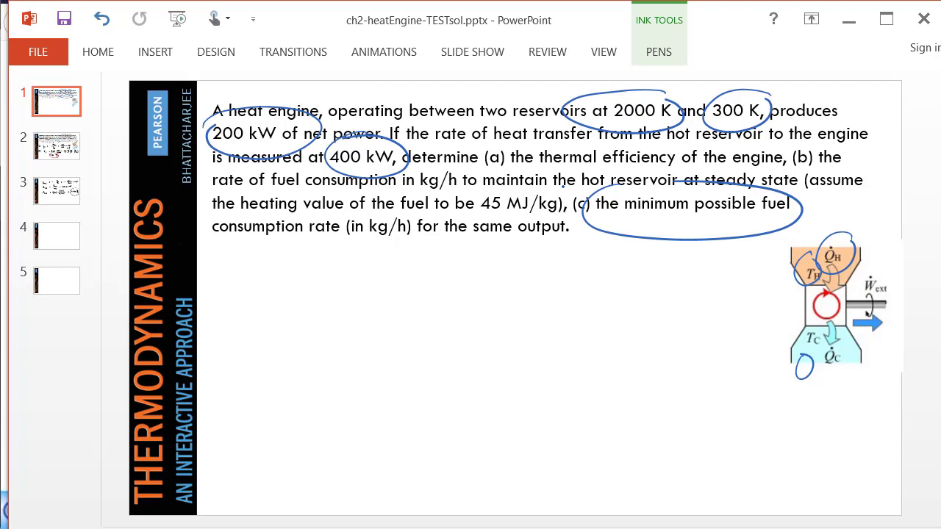
Bring up the TESTapps map and briefly mark System Analysis, Closed Systems and Closed Steady Cycles
{"action": "key", "text": "alt+Tab"}
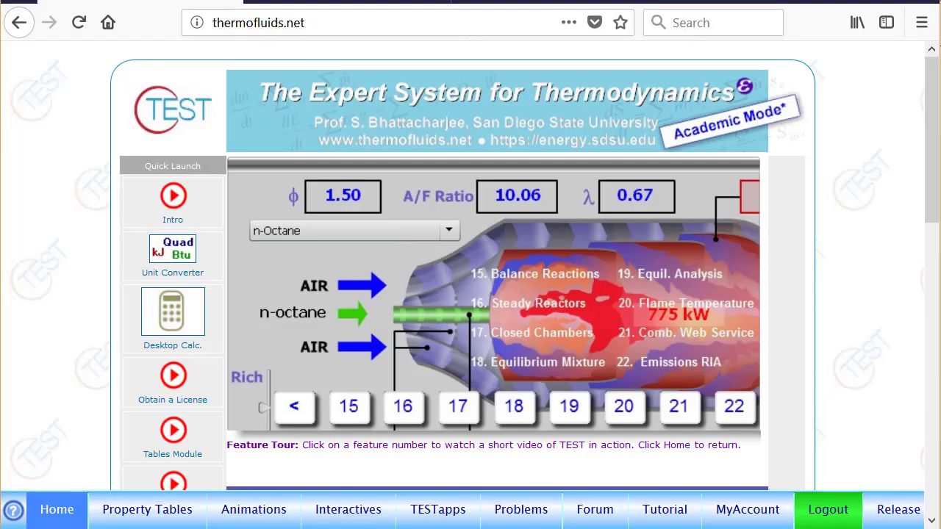
{"action": "left_click", "coordinate": [438, 513]}
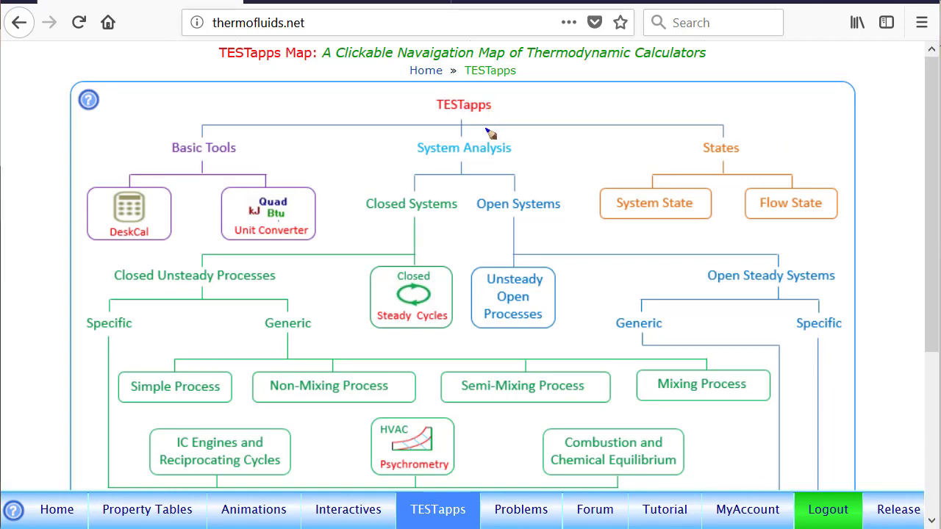
{"action": "mouse_move", "coordinate": [469, 137]}
{"action": "left_mouse_down"}
{"action": "mouse_move", "coordinate": [535, 175]}
{"action": "mouse_move", "coordinate": [514, 143]}
{"action": "left_mouse_up"}
{"action": "mouse_move", "coordinate": [425, 187]}
{"action": "left_mouse_down"}
{"action": "mouse_move", "coordinate": [357, 204]}
{"action": "mouse_move", "coordinate": [462, 200]}
{"action": "left_mouse_up"}
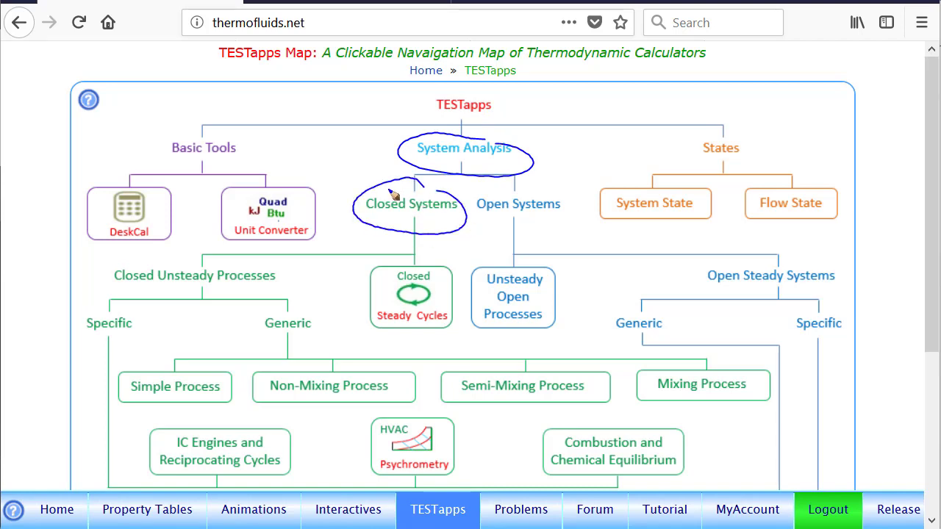
{"action": "mouse_move", "coordinate": [422, 267]}
{"action": "left_mouse_down"}
{"action": "mouse_move", "coordinate": [403, 267]}
{"action": "mouse_move", "coordinate": [439, 345]}
{"action": "mouse_move", "coordinate": [447, 274]}
{"action": "left_mouse_up"}
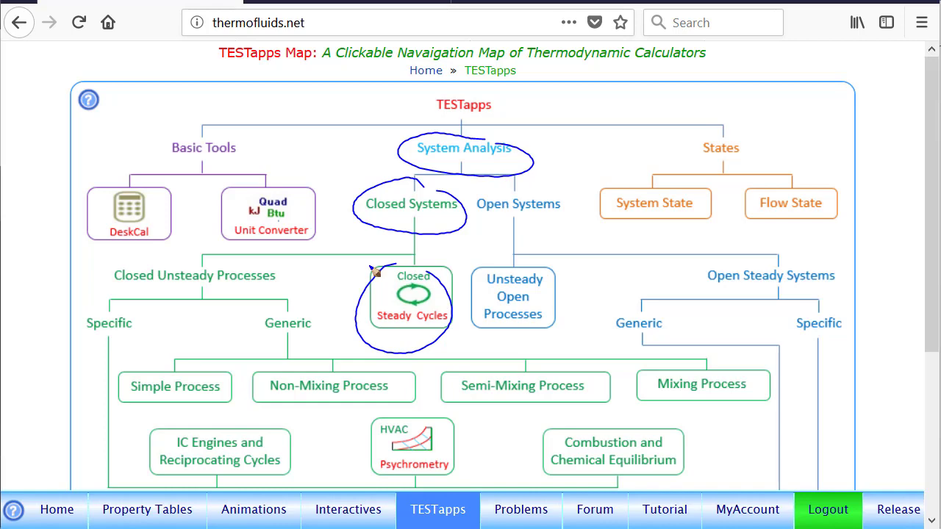
{"action": "key", "text": "Escape"}
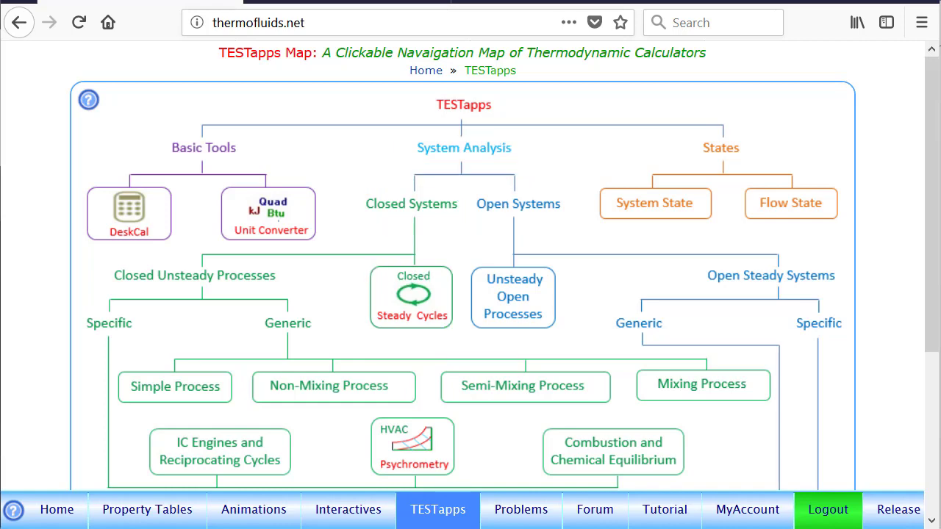
Go from the Closed Steady Cycles map box to the Cycles TESTapp (HTML5) calculator
{"action": "left_click", "coordinate": [414, 295]}
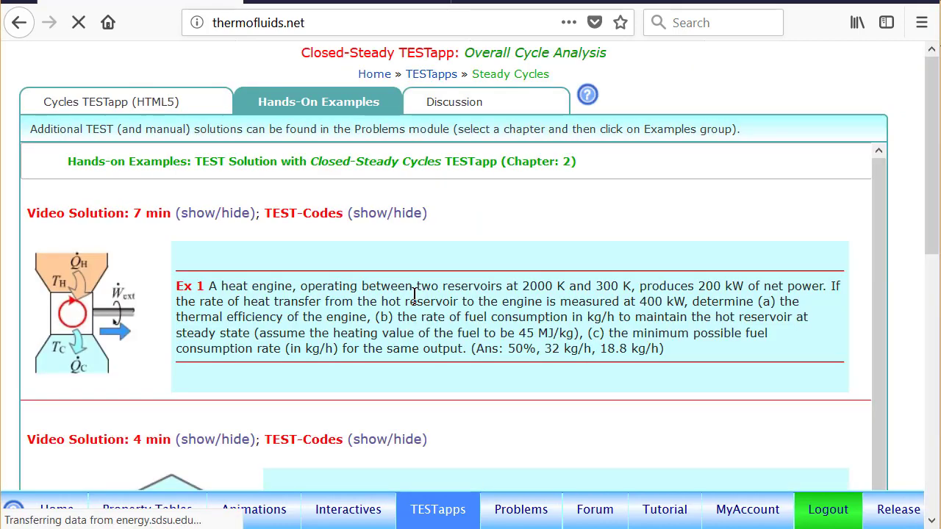
{"action": "left_click", "coordinate": [129, 103]}
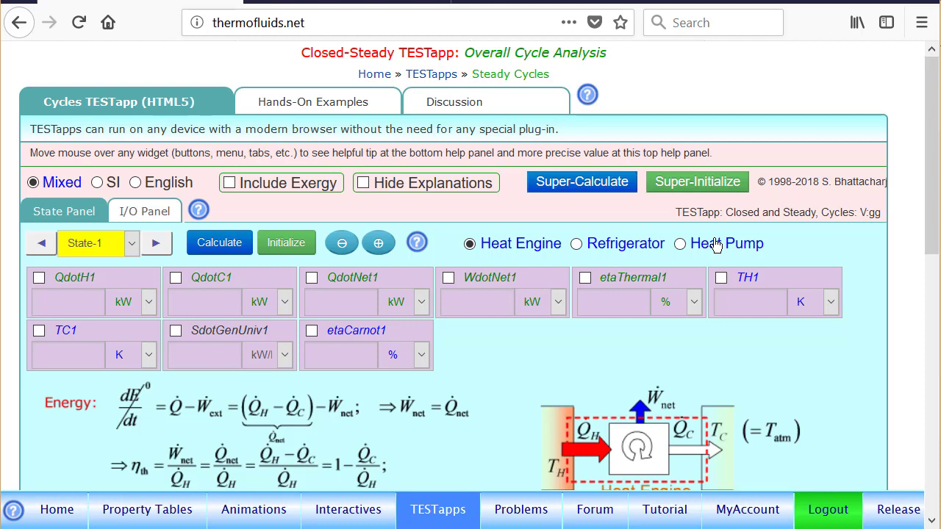
Enter TH1 2000 K and TC1 300 K and calculate the 85% Carnot efficiency
{"action": "left_click", "coordinate": [763, 283]}
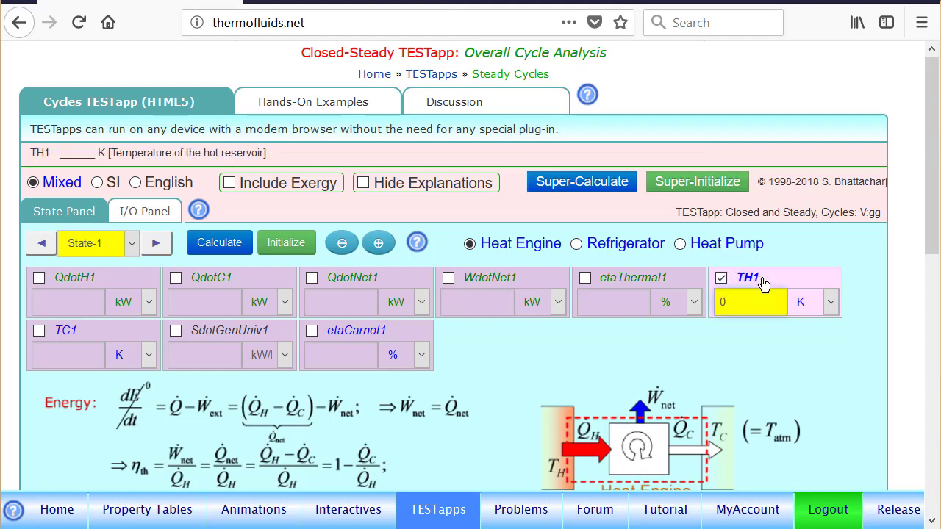
{"action": "type", "text": "2000"}
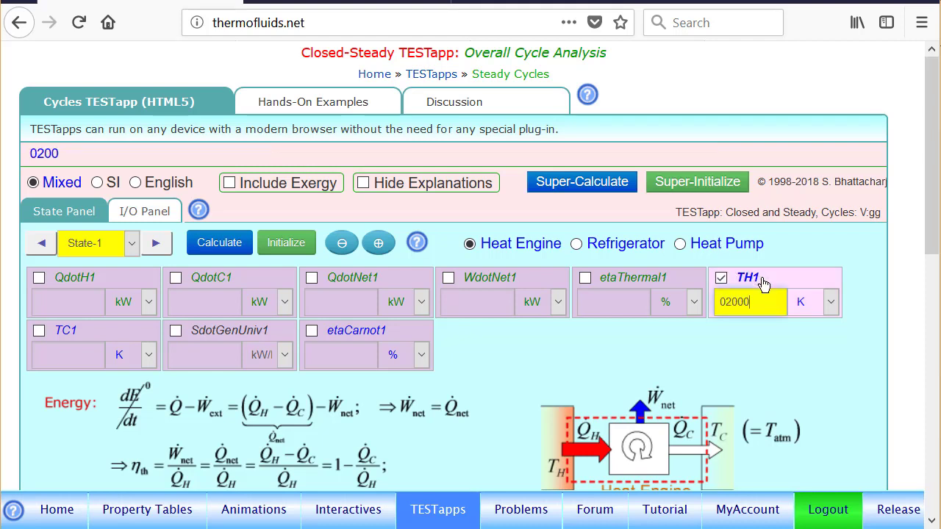
{"action": "left_click", "coordinate": [78, 339]}
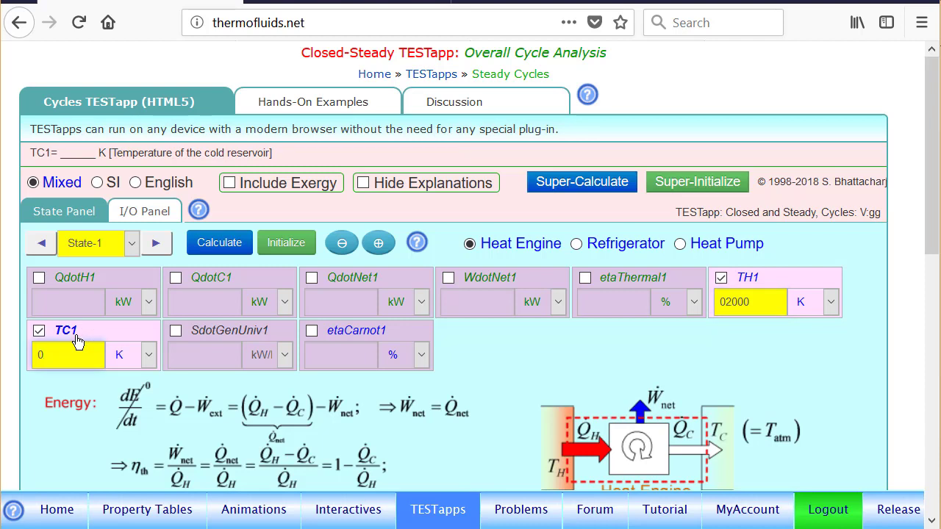
{"action": "type", "text": "300"}
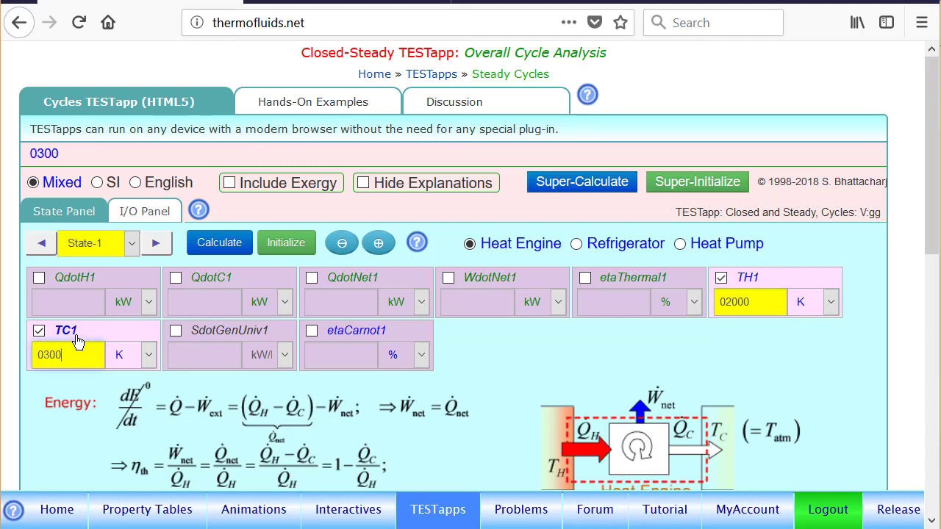
{"action": "left_click", "coordinate": [213, 250]}
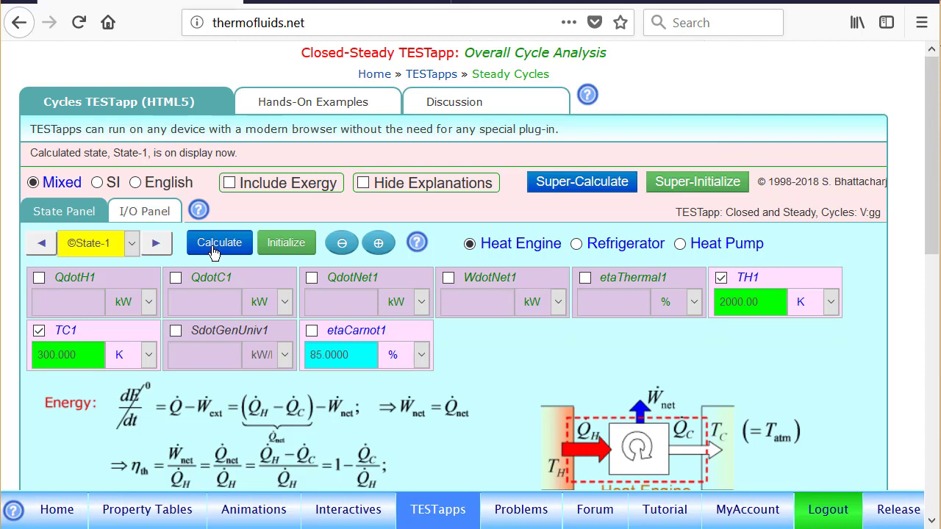
Enter WdotNet1 as 200 kW and QdotH1 as 400 kW
{"action": "left_click", "coordinate": [489, 284]}
{"action": "type", "text": "200"}
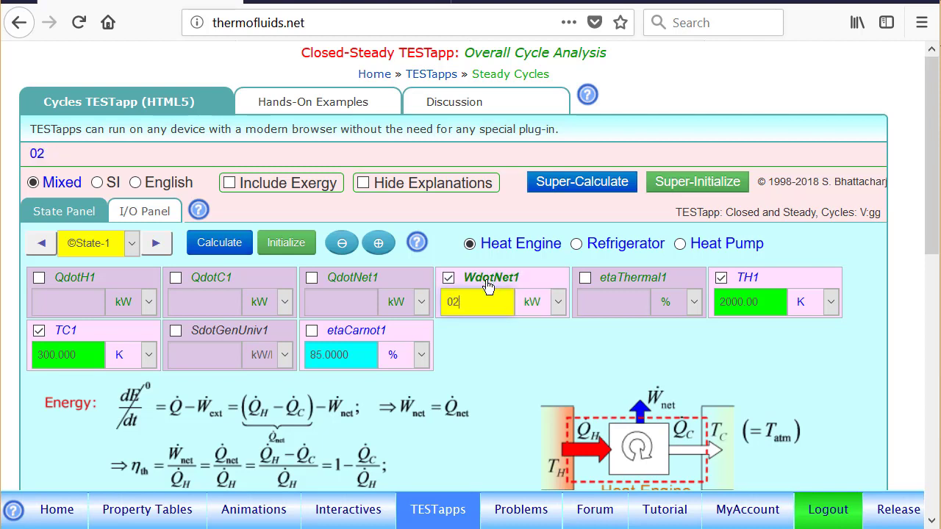
{"action": "left_click", "coordinate": [76, 283]}
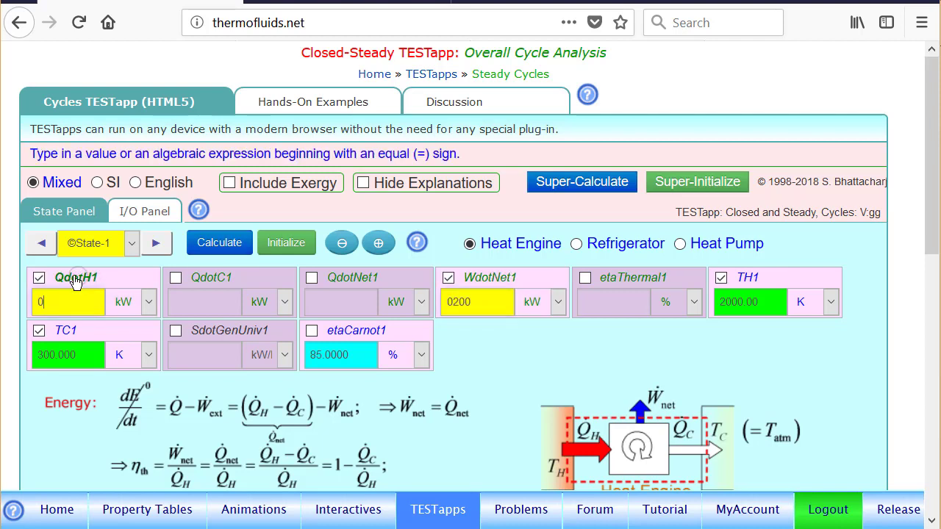
{"action": "type", "text": "400"}
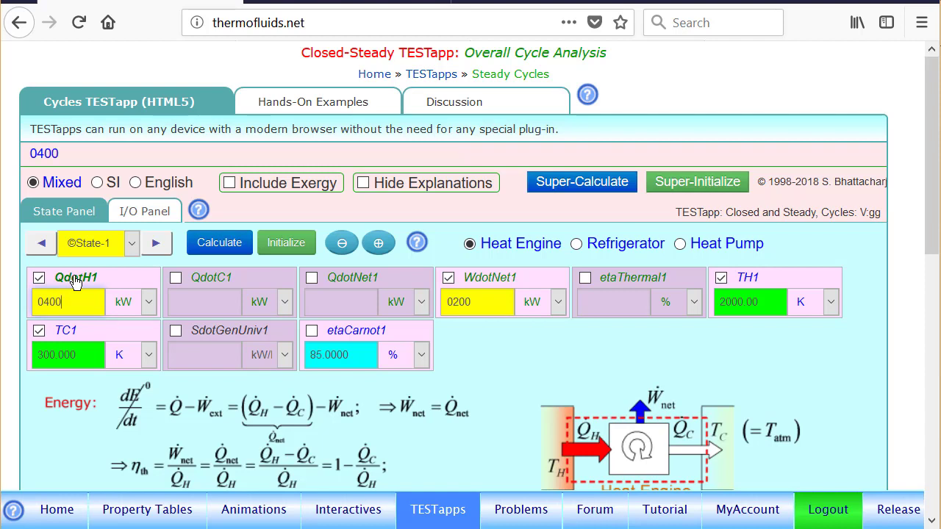
Solve State-1 and highlight the 50% thermal efficiency, 85% Carnot efficiency and 400 kW heat input
{"action": "key", "text": "Return"}
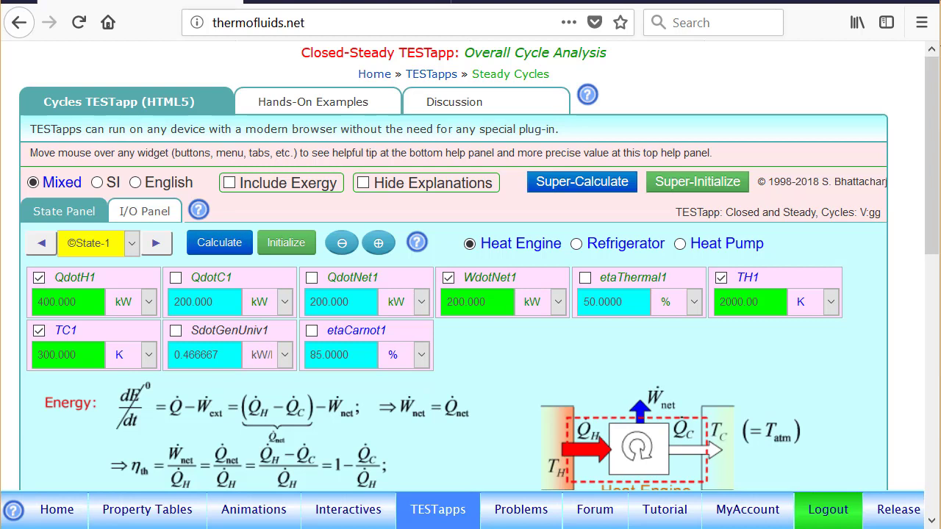
{"action": "mouse_move", "coordinate": [625, 261]}
{"action": "left_mouse_down"}
{"action": "mouse_move", "coordinate": [632, 273]}
{"action": "mouse_move", "coordinate": [580, 335]}
{"action": "mouse_move", "coordinate": [641, 272]}
{"action": "left_mouse_up"}
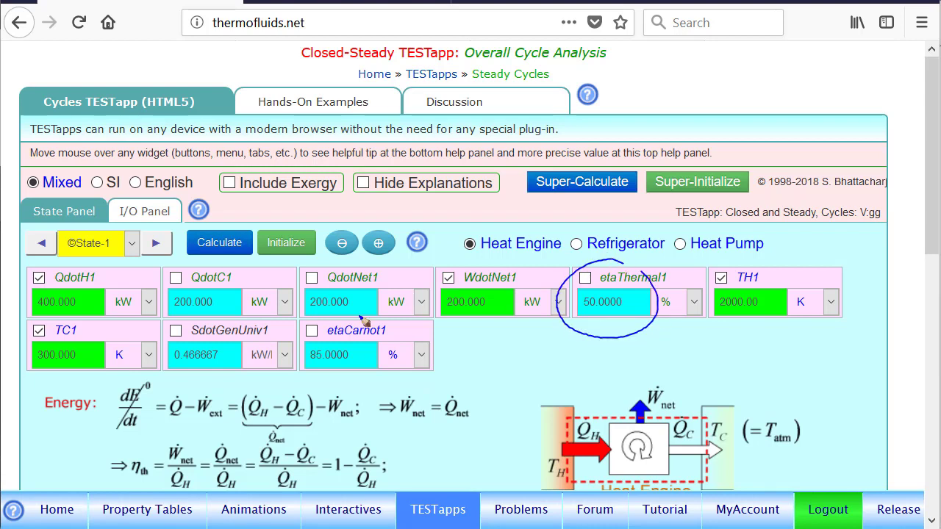
{"action": "mouse_move", "coordinate": [360, 317]}
{"action": "left_mouse_down"}
{"action": "mouse_move", "coordinate": [303, 371]}
{"action": "mouse_move", "coordinate": [360, 318]}
{"action": "left_mouse_up"}
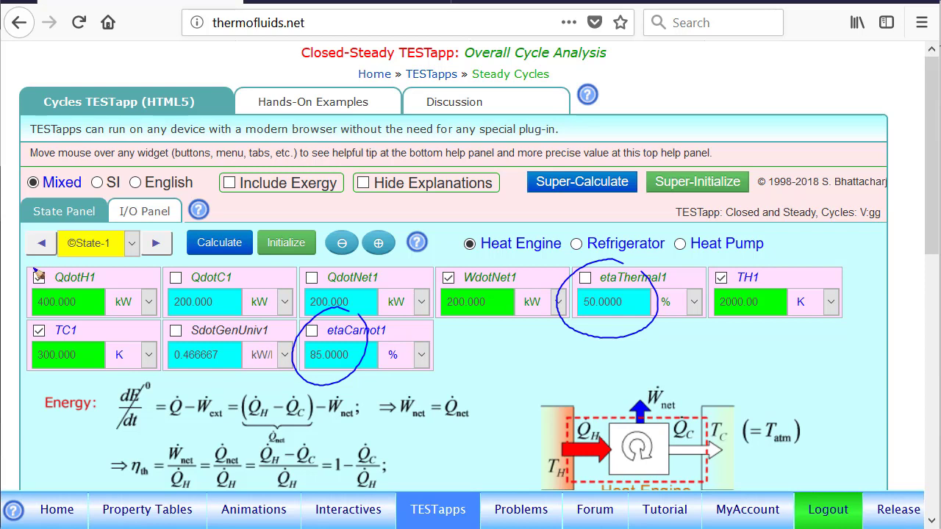
{"action": "mouse_move", "coordinate": [67, 266]}
{"action": "left_mouse_down"}
{"action": "mouse_move", "coordinate": [103, 285]}
{"action": "mouse_move", "coordinate": [46, 265]}
{"action": "left_mouse_up"}
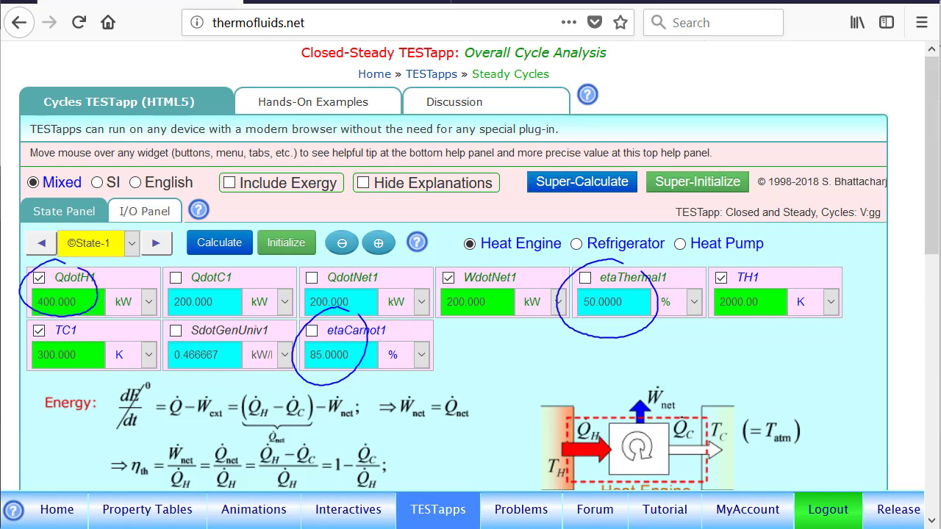
{"action": "key", "text": "Escape"}
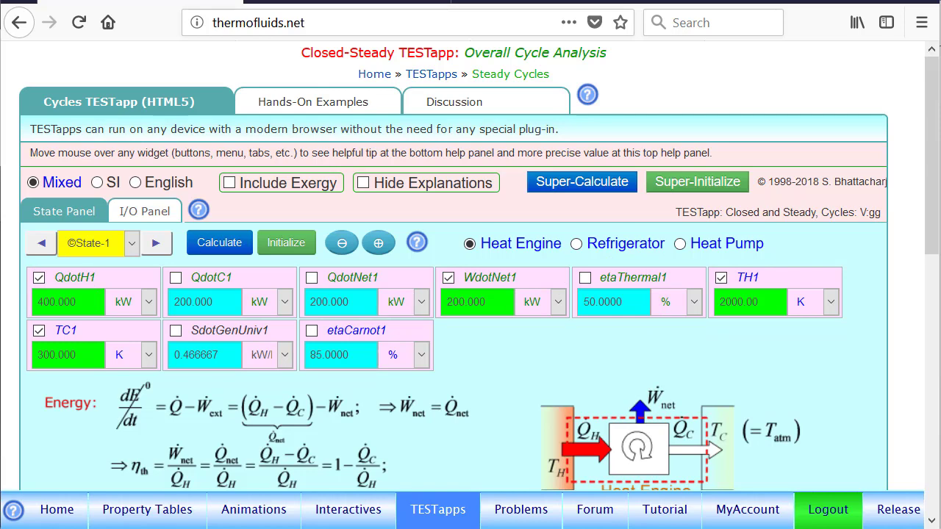
{"action": "left_click", "coordinate": [145, 214]}
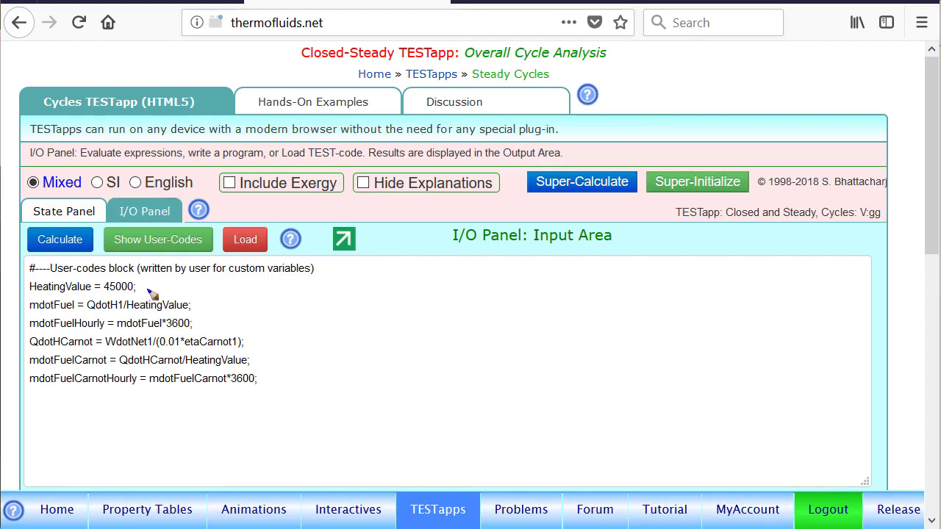
{"action": "left_click_drag", "start_coordinate": [146, 285], "coordinate": [166, 280]}
{"action": "mouse_move", "coordinate": [92, 307]}
{"action": "left_mouse_down"}
{"action": "mouse_move", "coordinate": [139, 298]}
{"action": "mouse_move", "coordinate": [129, 319]}
{"action": "mouse_move", "coordinate": [110, 294]}
{"action": "left_mouse_up"}
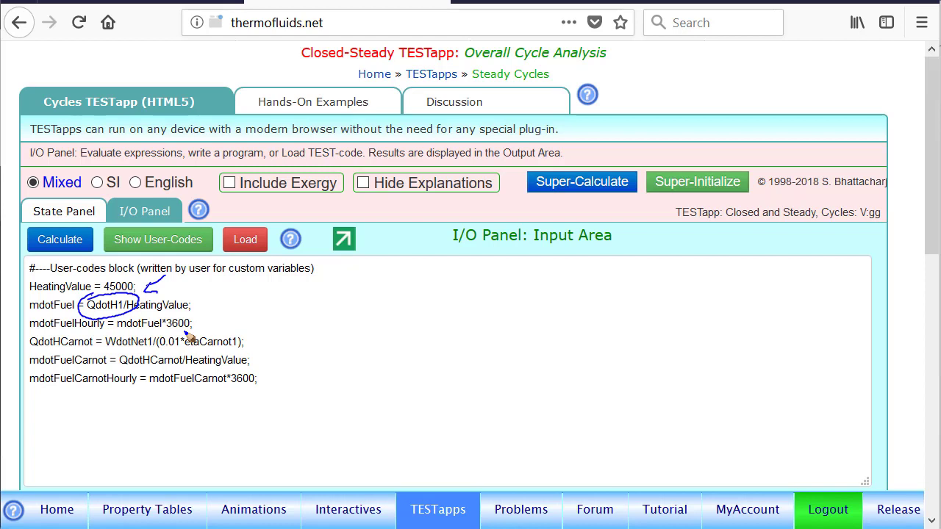
{"action": "left_click_drag", "start_coordinate": [931, 170], "coordinate": [934, 196]}
{"action": "key", "text": "Escape"}
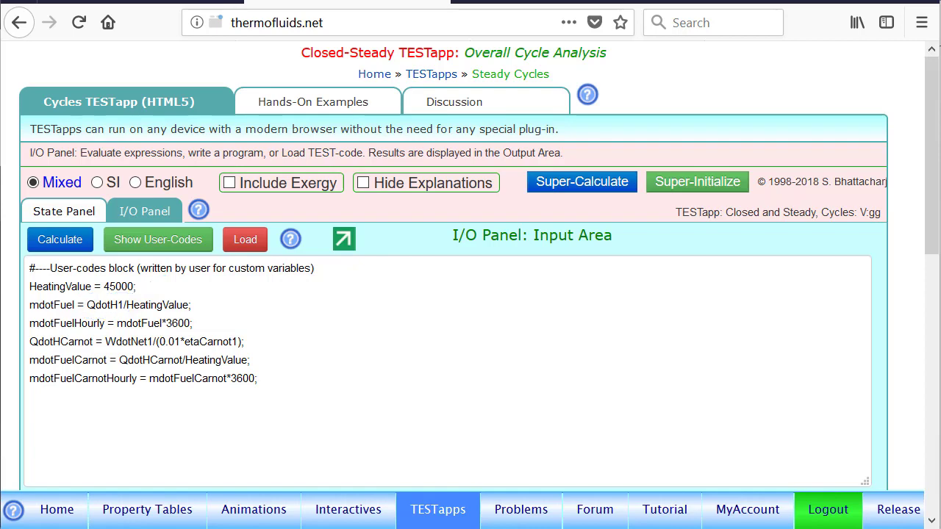
Evaluate the user code and mark mdotFuelCarnotHourly 18.8235 and mdotFuelHourly 32 in the output
{"action": "left_click", "coordinate": [61, 247]}
{"action": "scroll", "coordinate": [222, 472], "scroll_direction": "down", "scroll_amount": 4}
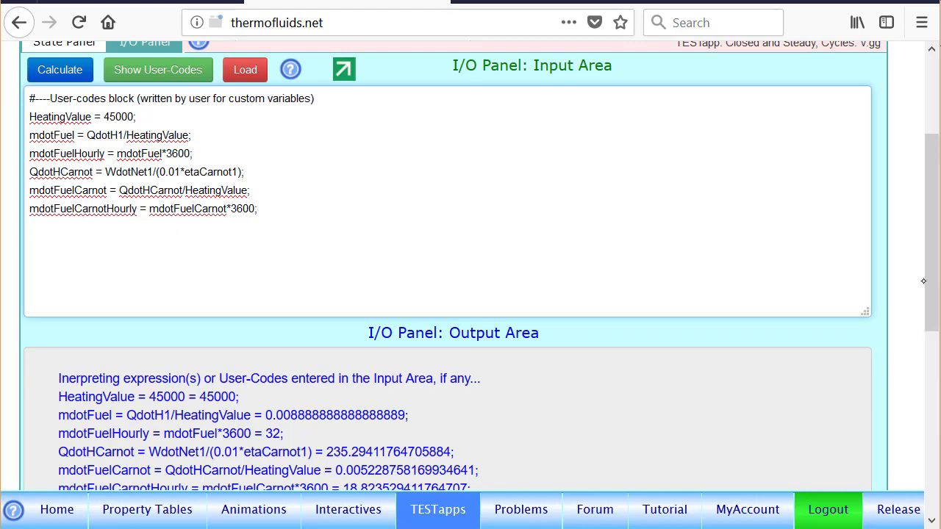
{"action": "scroll", "coordinate": [259, 210], "scroll_direction": "down", "scroll_amount": 3}
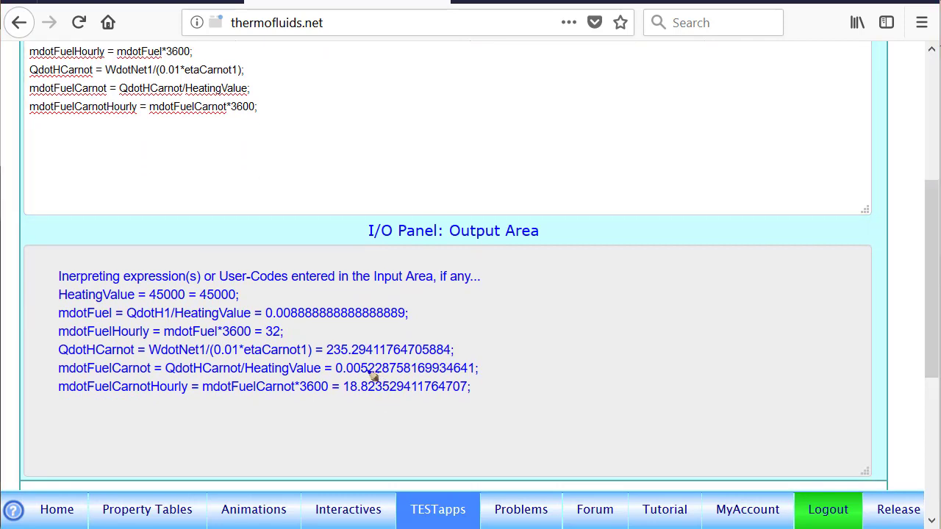
{"action": "mouse_move", "coordinate": [361, 374]}
{"action": "left_mouse_down"}
{"action": "mouse_move", "coordinate": [388, 386]}
{"action": "mouse_move", "coordinate": [346, 377]}
{"action": "left_mouse_up"}
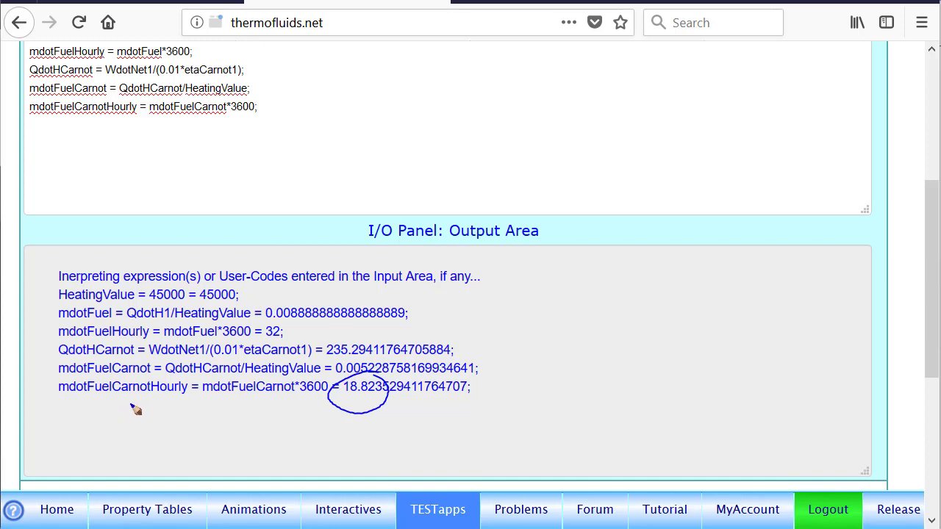
{"action": "mouse_move", "coordinate": [285, 333]}
{"action": "left_mouse_down"}
{"action": "mouse_move", "coordinate": [266, 315]}
{"action": "mouse_move", "coordinate": [281, 317]}
{"action": "left_mouse_up"}
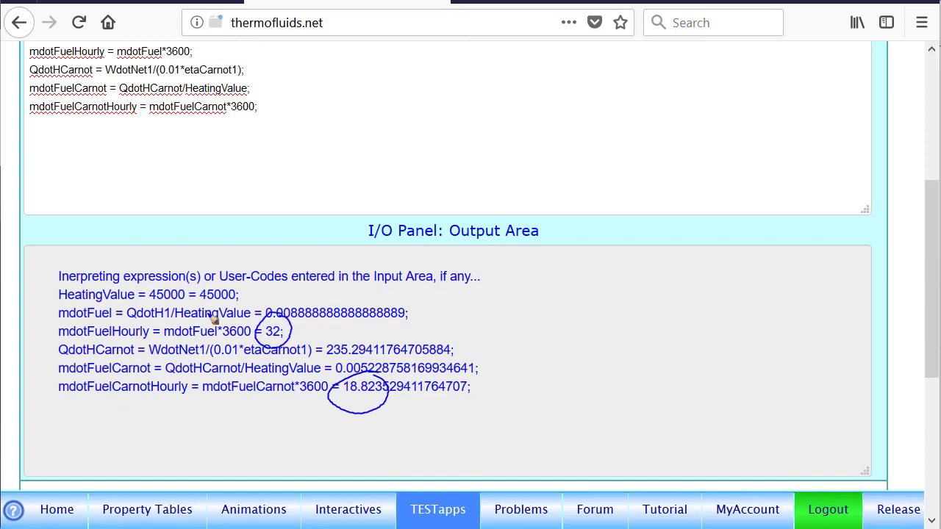